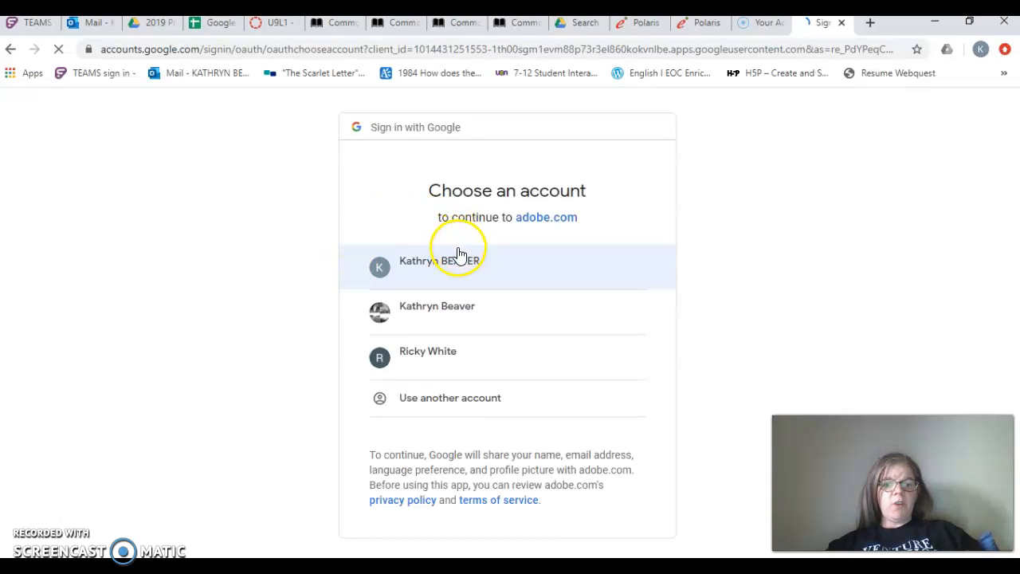
Sign in to Adobe with the first listed Google account and continue with the personal Adobe ID account.
left_click(450, 274)
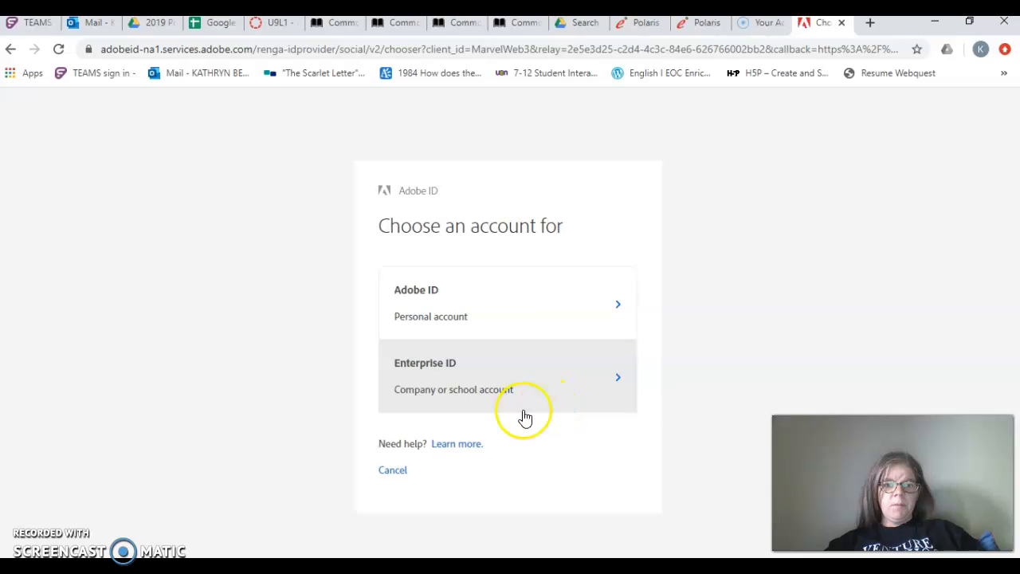
left_click(502, 328)
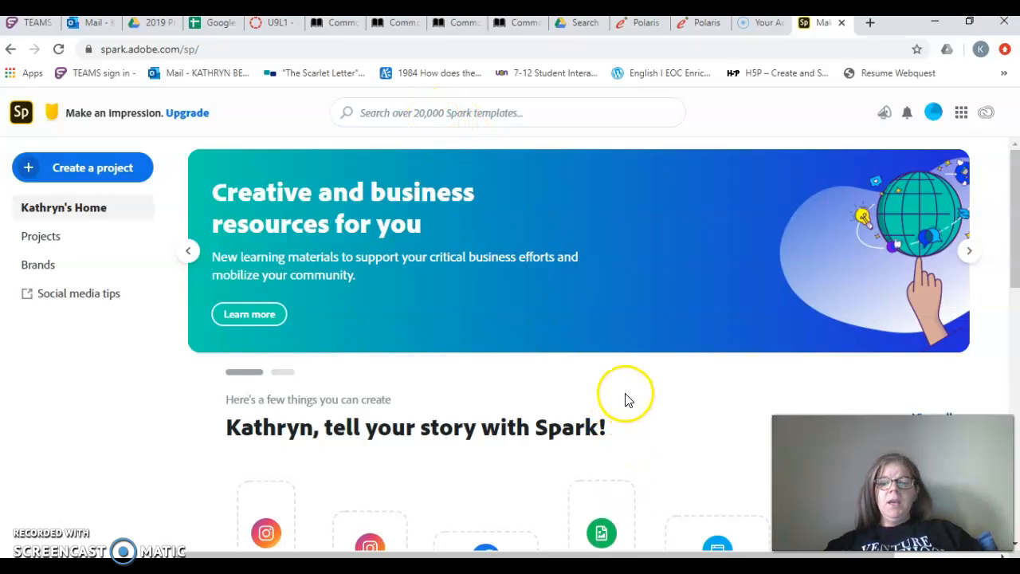
Start a new Slideshow project from the suggested project types on the home page.
scroll(625, 399, "down", 2)
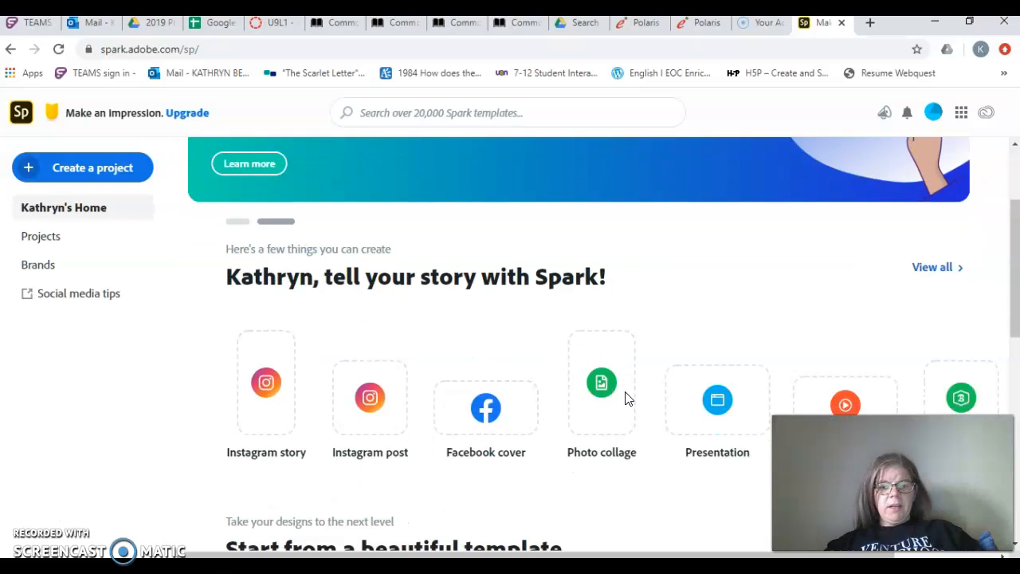
scroll(625, 398, "down", 2)
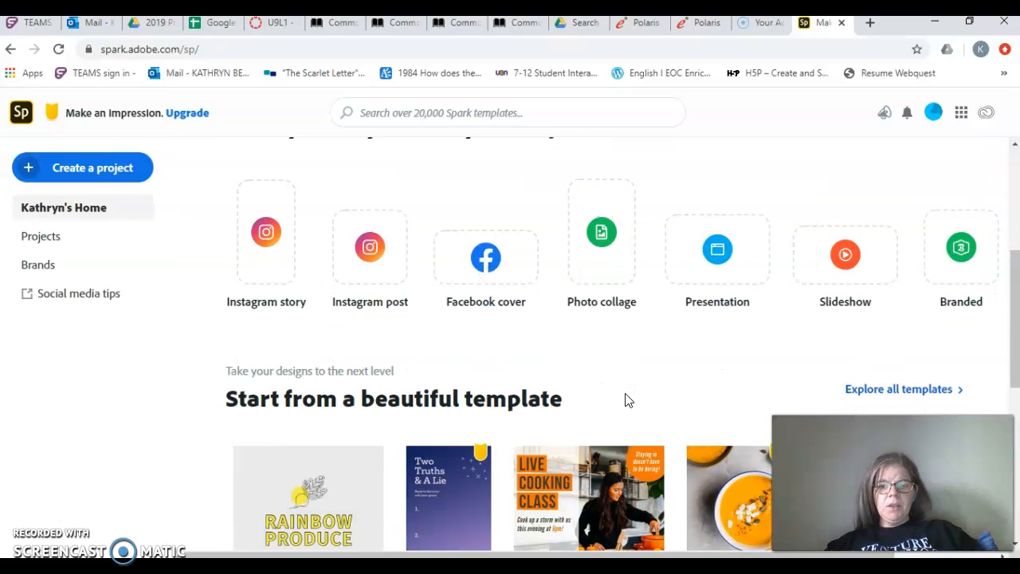
left_click(846, 270)
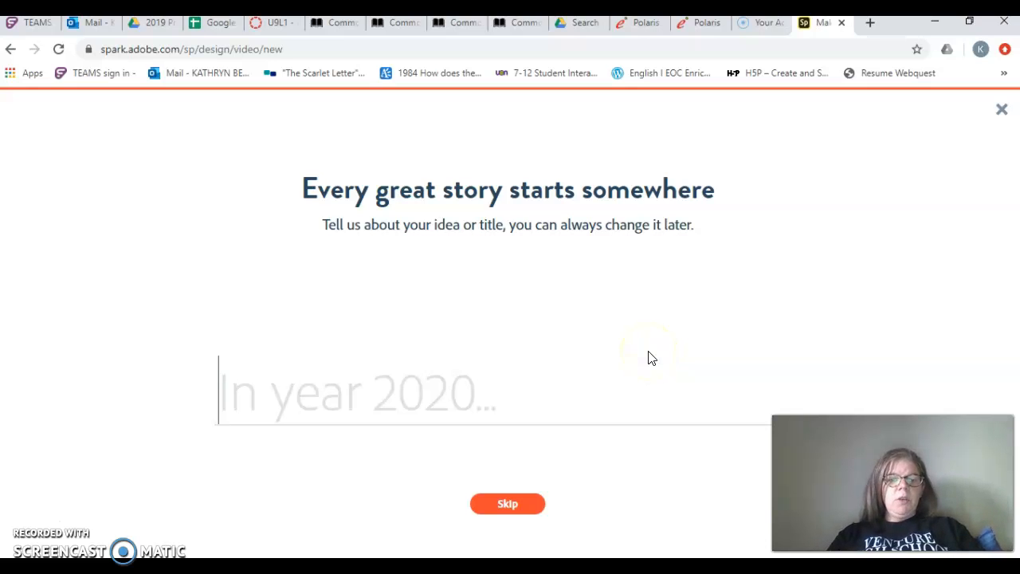
Give the new video the title "Adobe Spark Project" and continue to the story templates.
type("Adobe Spark ")
type("Pro")
key("BackSpace")
type("roject")
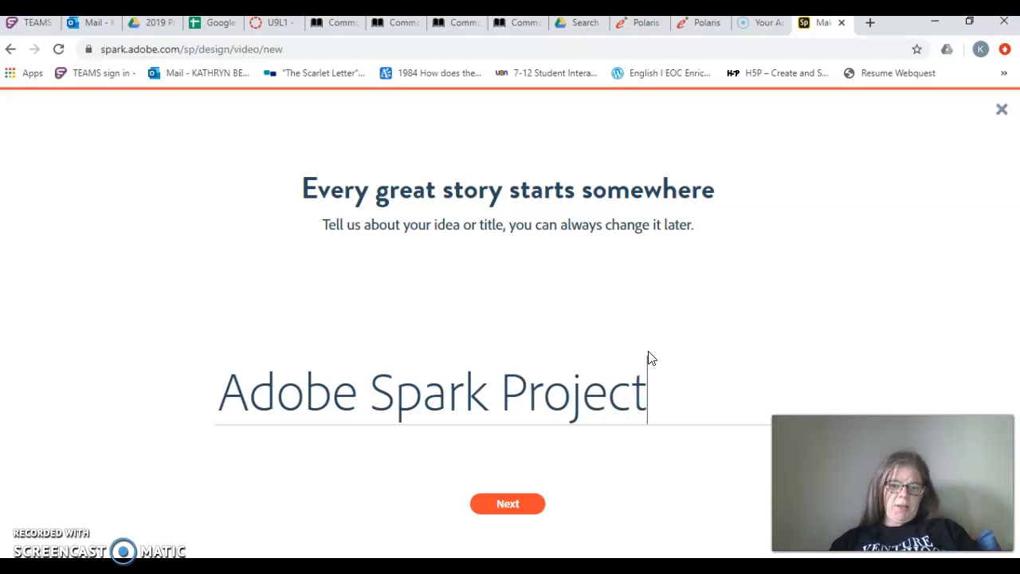
left_click(502, 501)
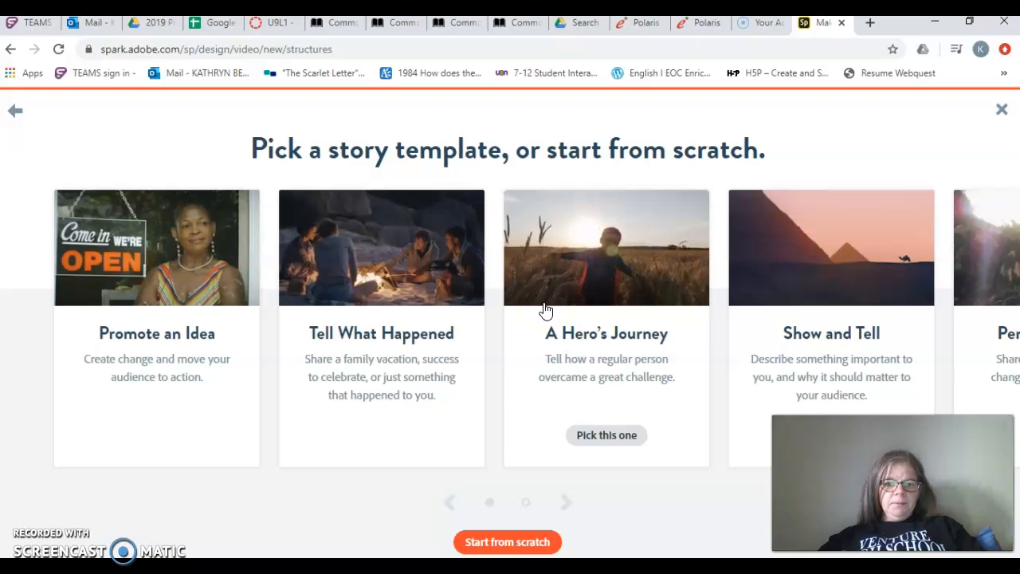
Pick the Teach a Lesson story template, and dismiss the welcome tutorial and the hint on the Overview slide.
left_click(566, 502)
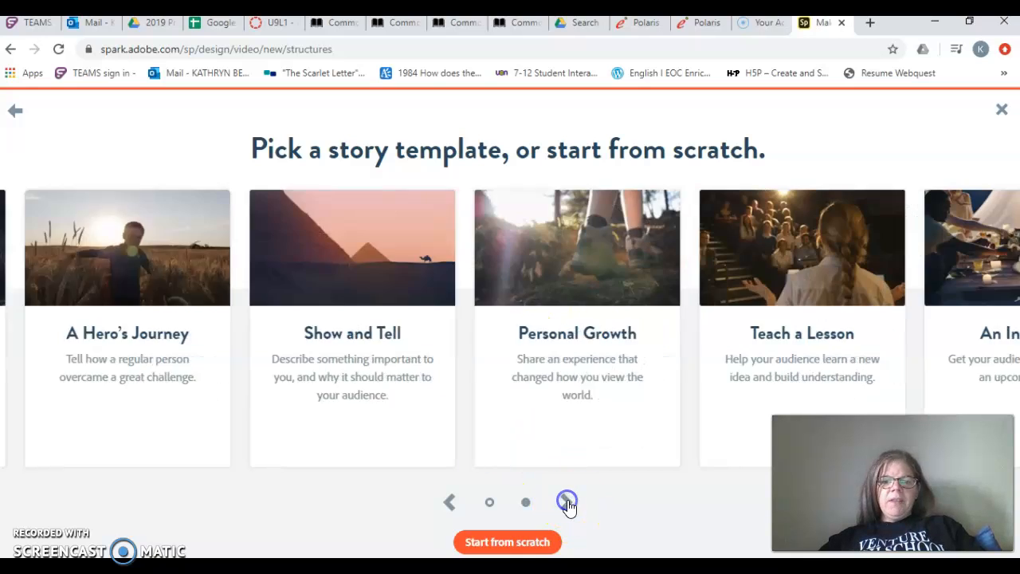
left_click(597, 502)
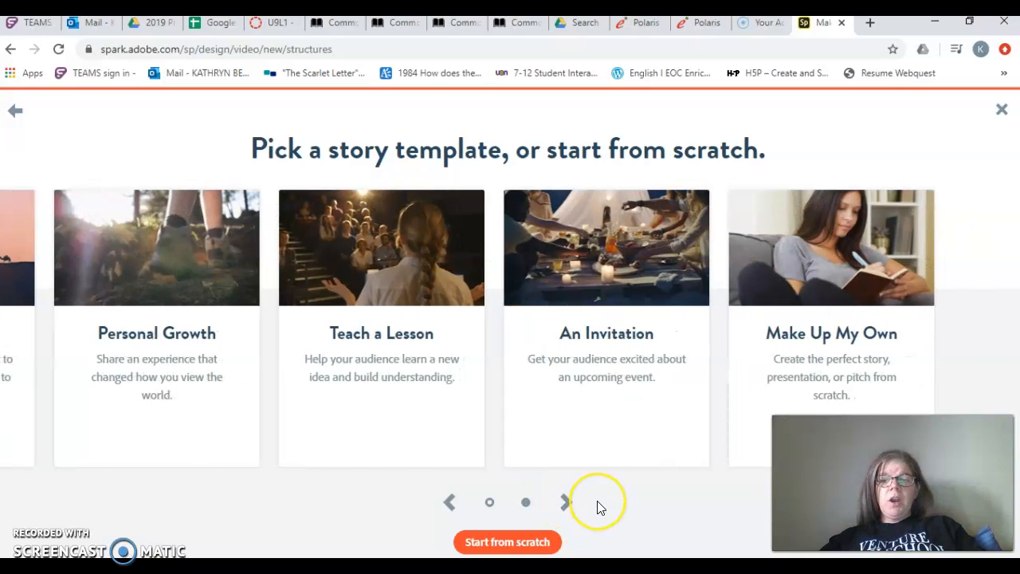
left_click(508, 543)
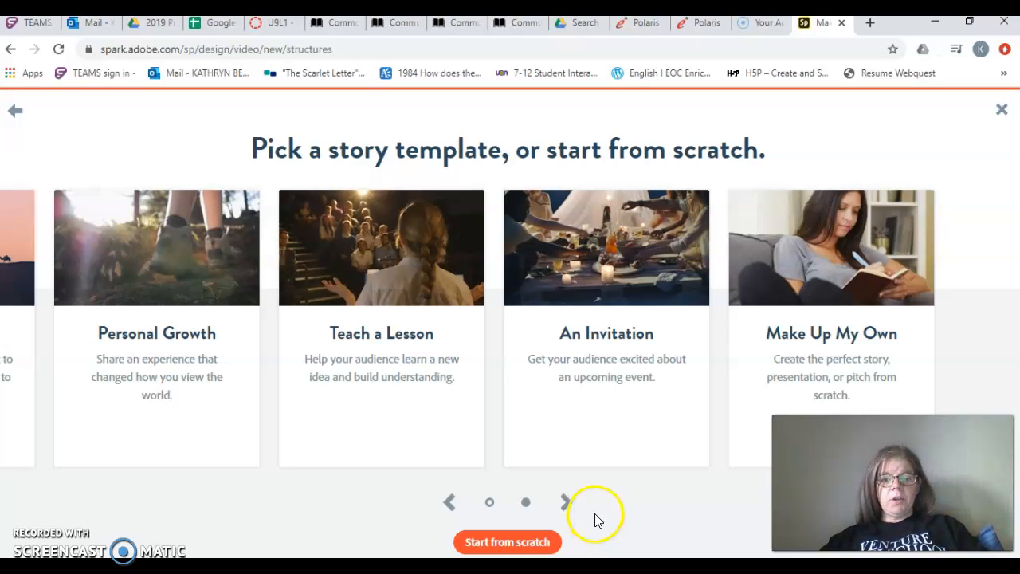
mouse_move(375, 398)
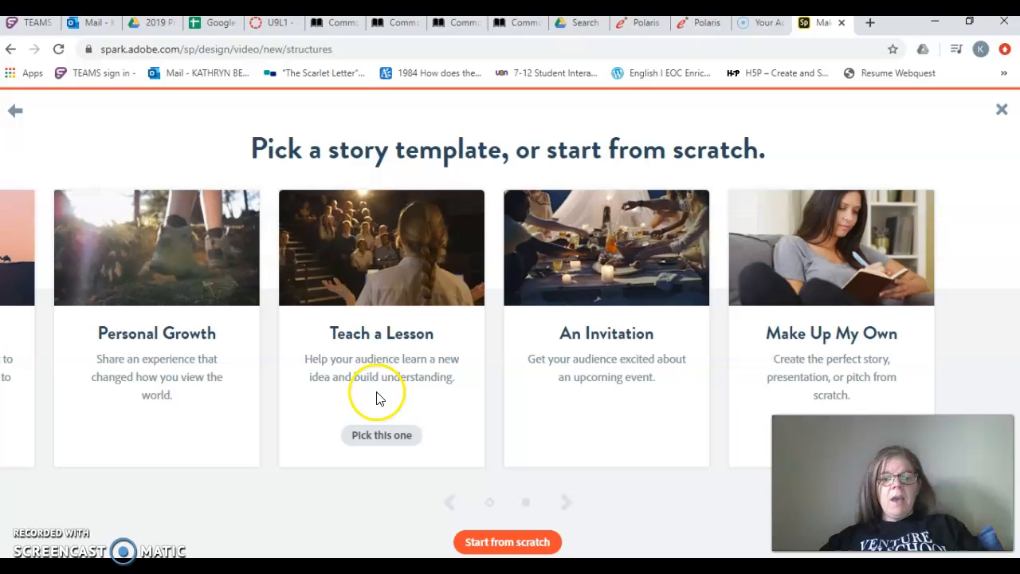
left_click(391, 443)
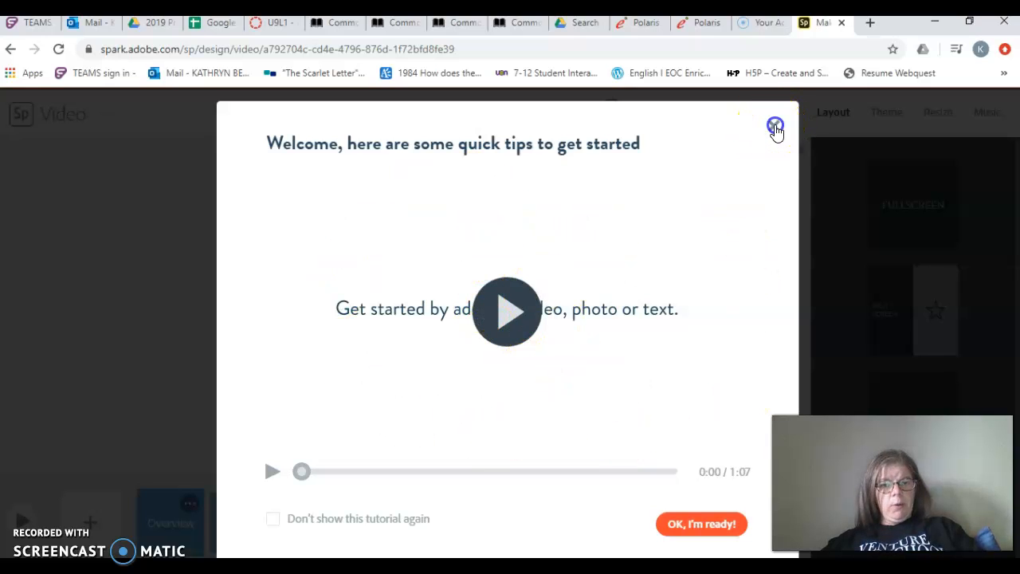
left_click(771, 128)
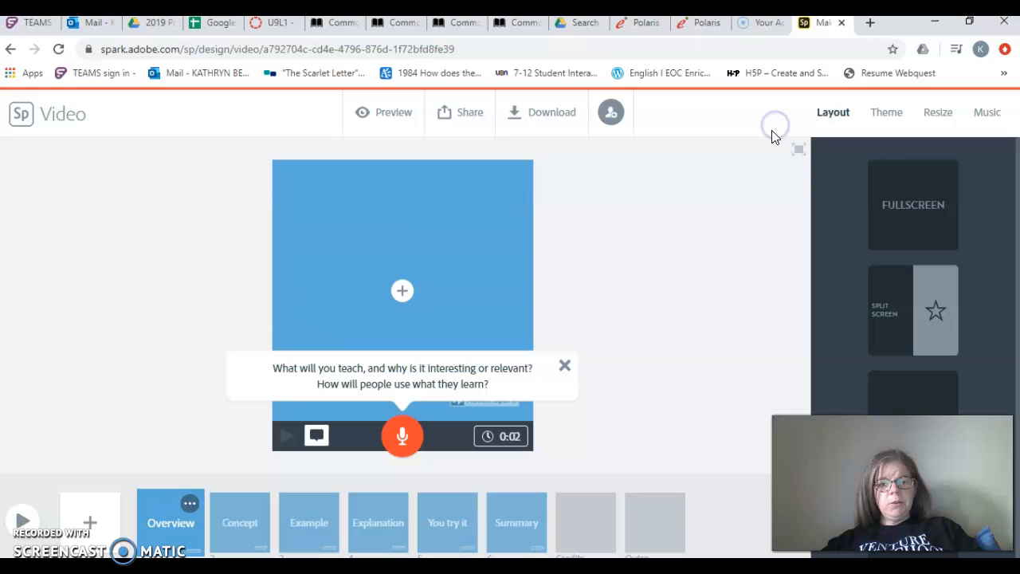
left_click(565, 365)
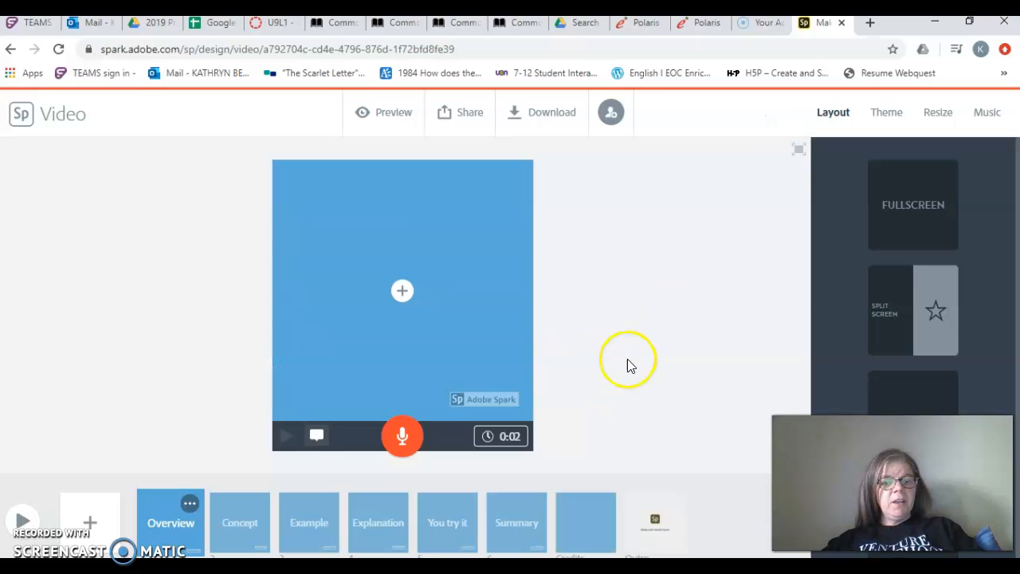
Add the text "Adobe Spark Project" to the Overview slide.
left_click(404, 297)
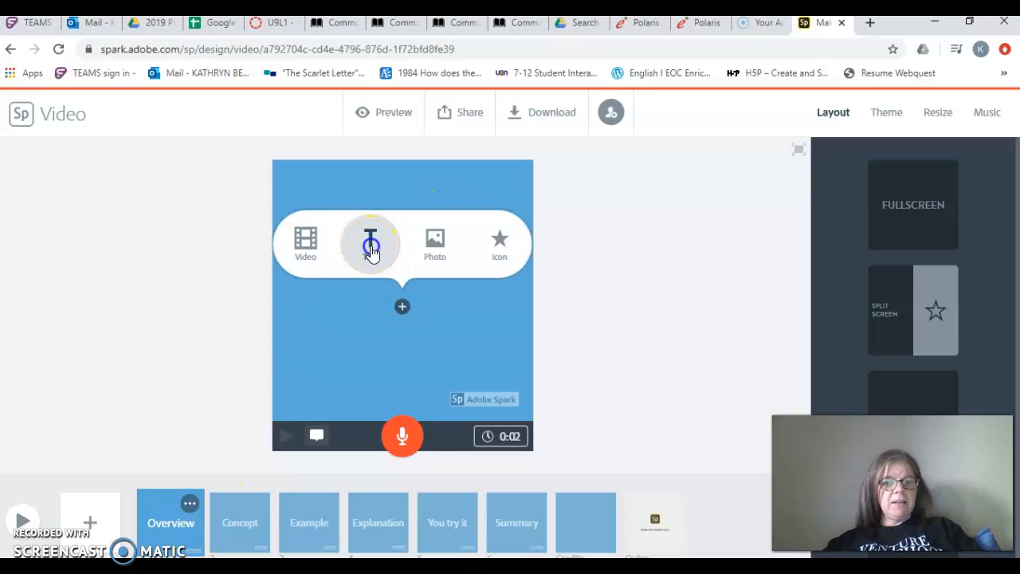
left_click(370, 251)
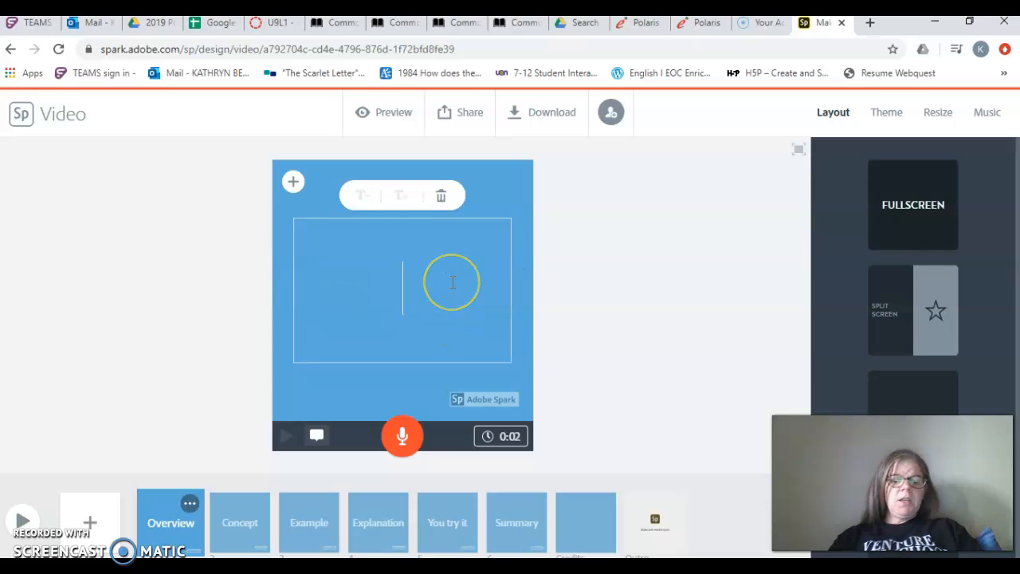
type("A")
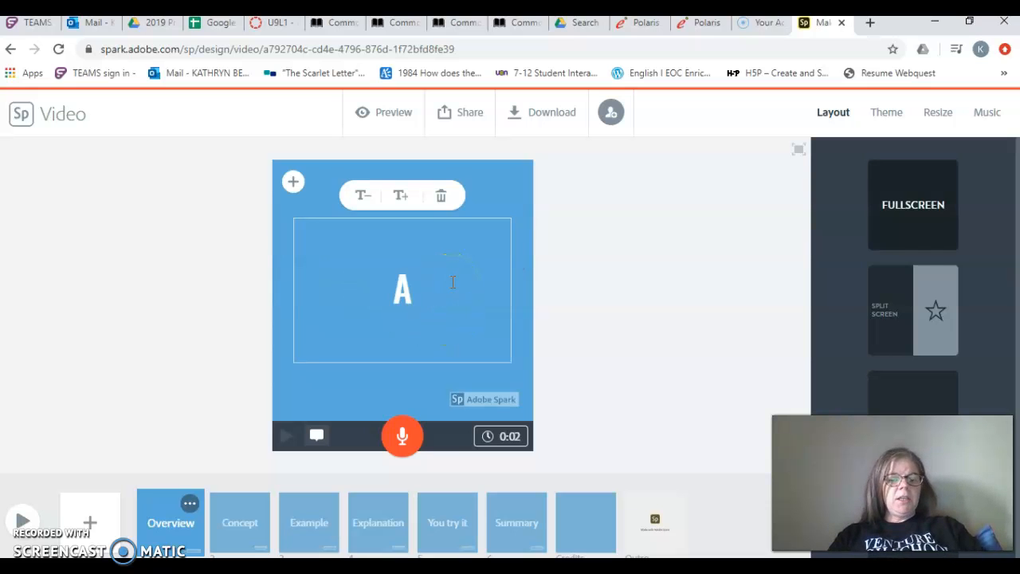
type("dobe S")
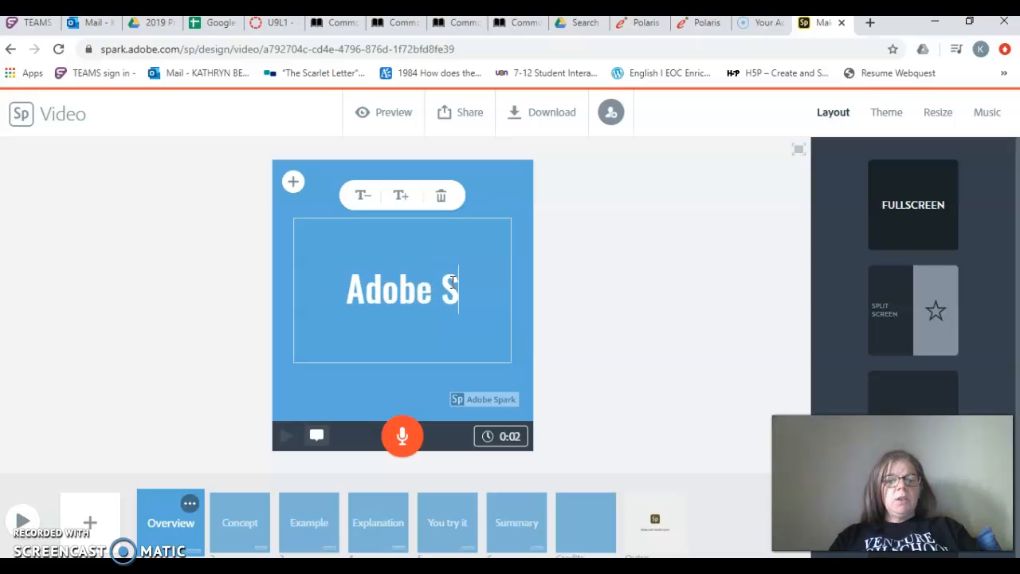
type("park Project")
key("BackSpace")
key("BackSpace")
type("ect")
left_click(419, 296)
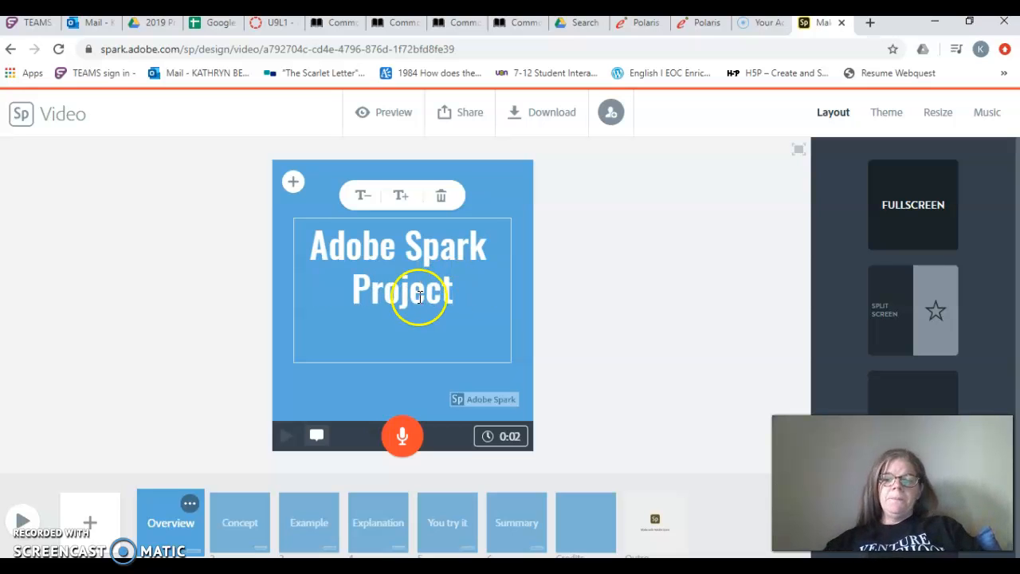
Dismiss the Concept slide's hint and fill the slide with the wooden bench photo from a free photo search for "observation".
left_click(247, 539)
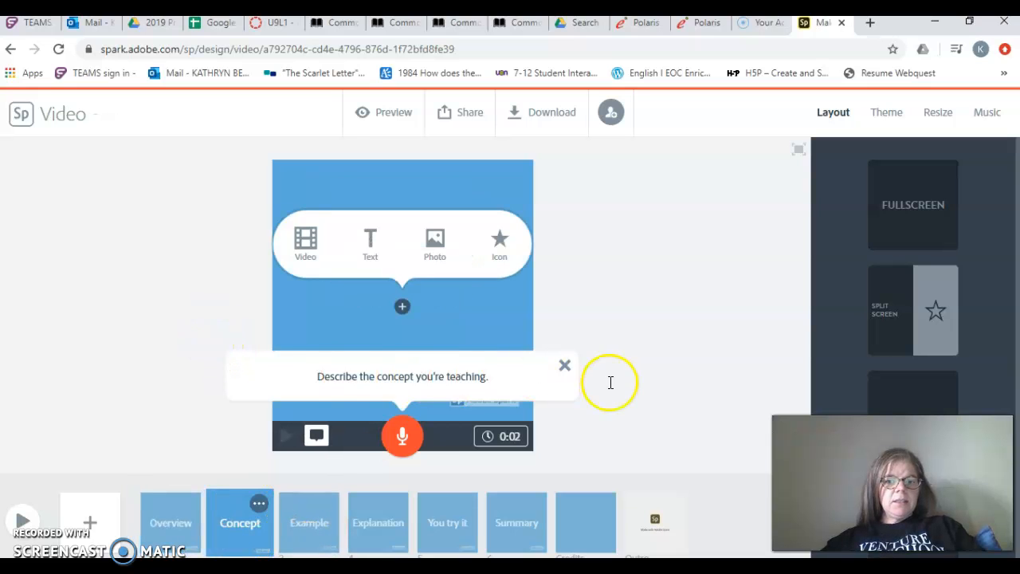
left_click(564, 366)
left_click(434, 247)
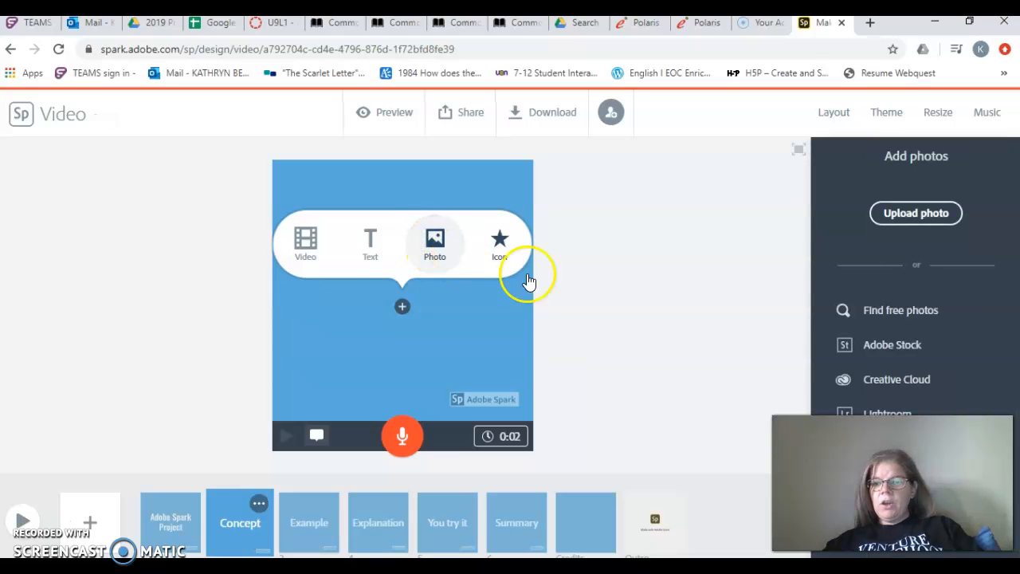
left_click(888, 317)
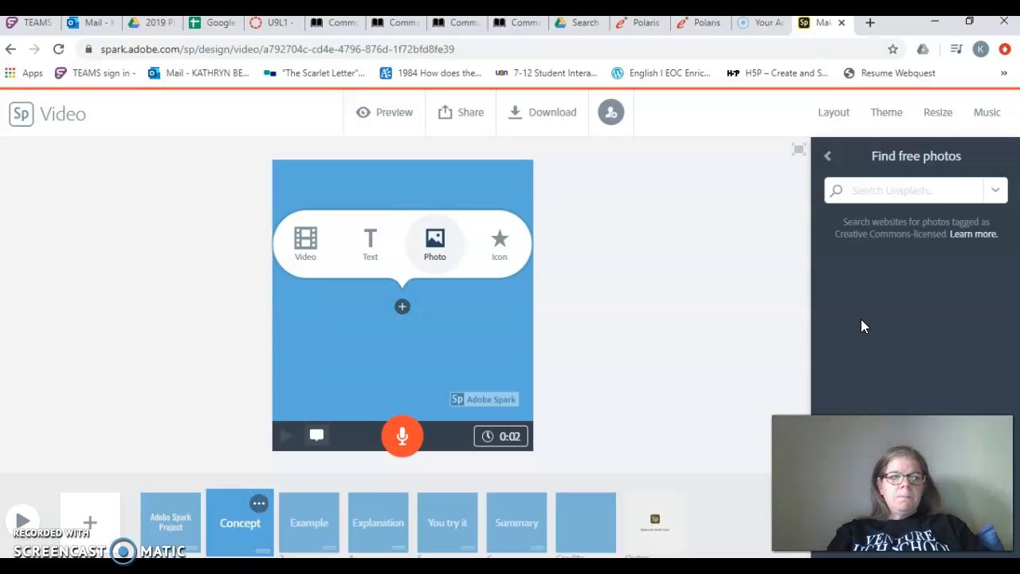
type("observation")
key("Return")
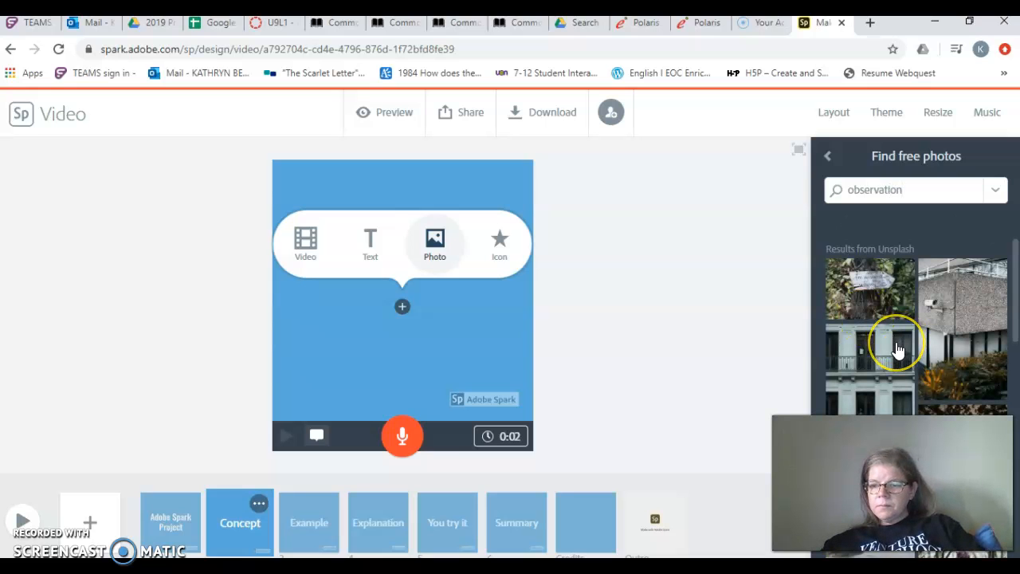
scroll(897, 349, "down", 3)
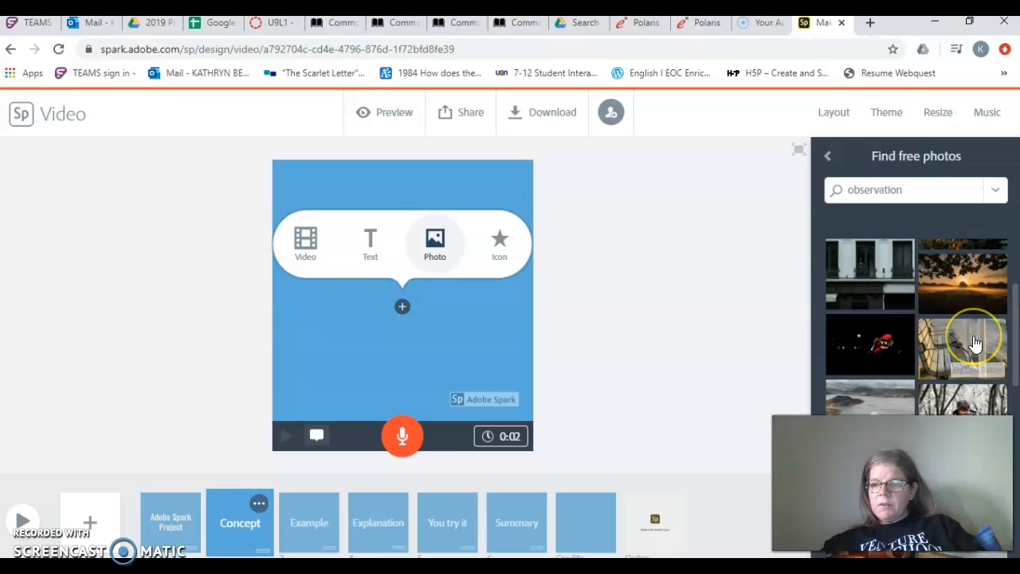
scroll(974, 342, "down", 1)
left_click(965, 284)
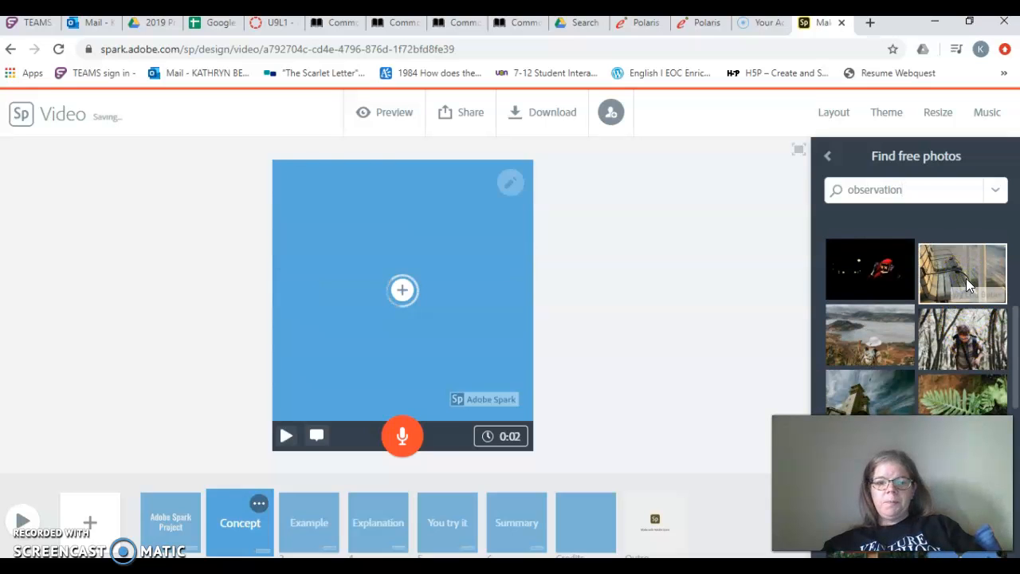
Add the text "1st quote" over the bench photo on the second slide.
left_click(402, 292)
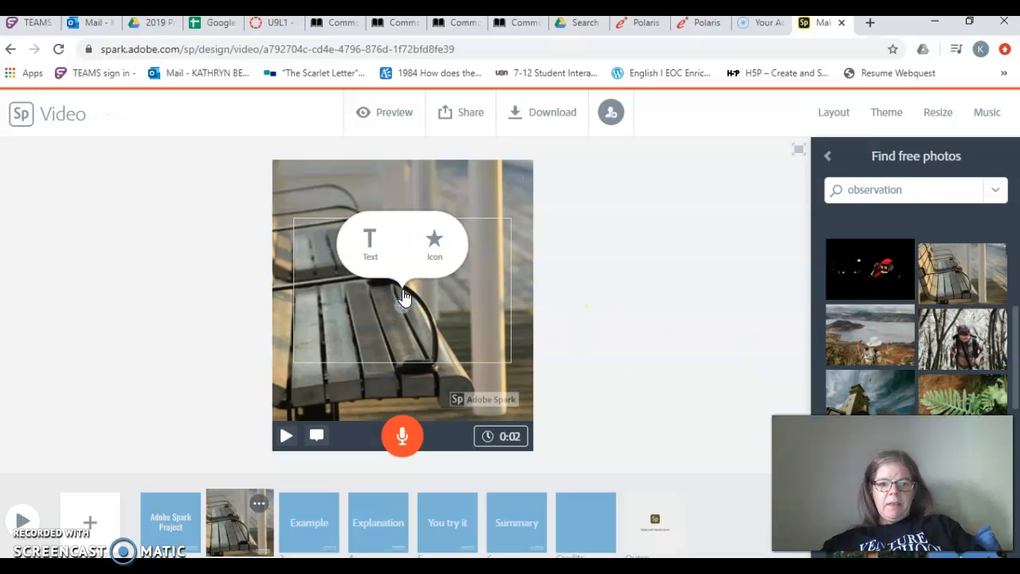
left_click(371, 246)
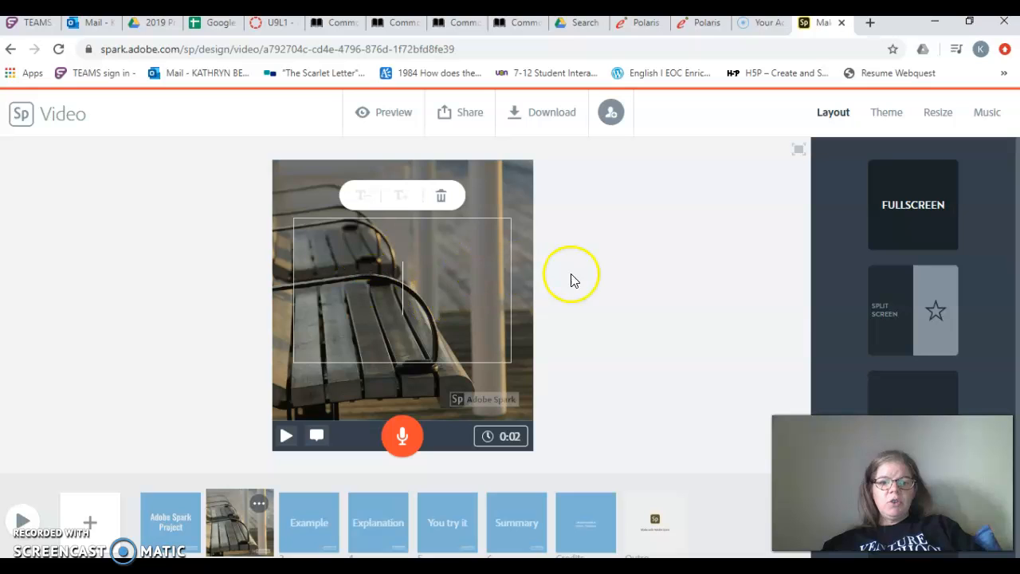
type("1st ")
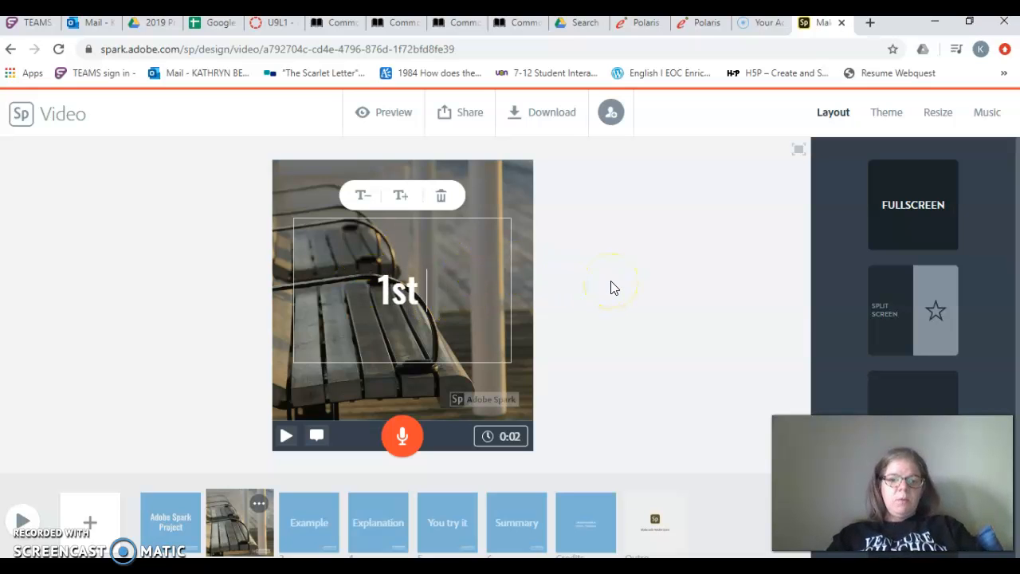
type("quote")
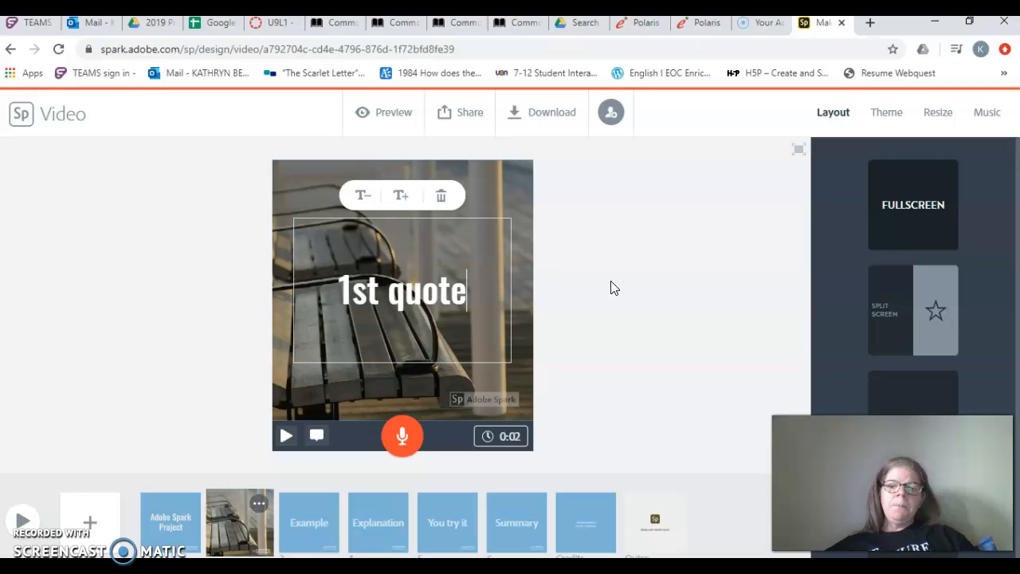
Browse the built-in music tracks available for the video's soundtrack.
left_click(991, 116)
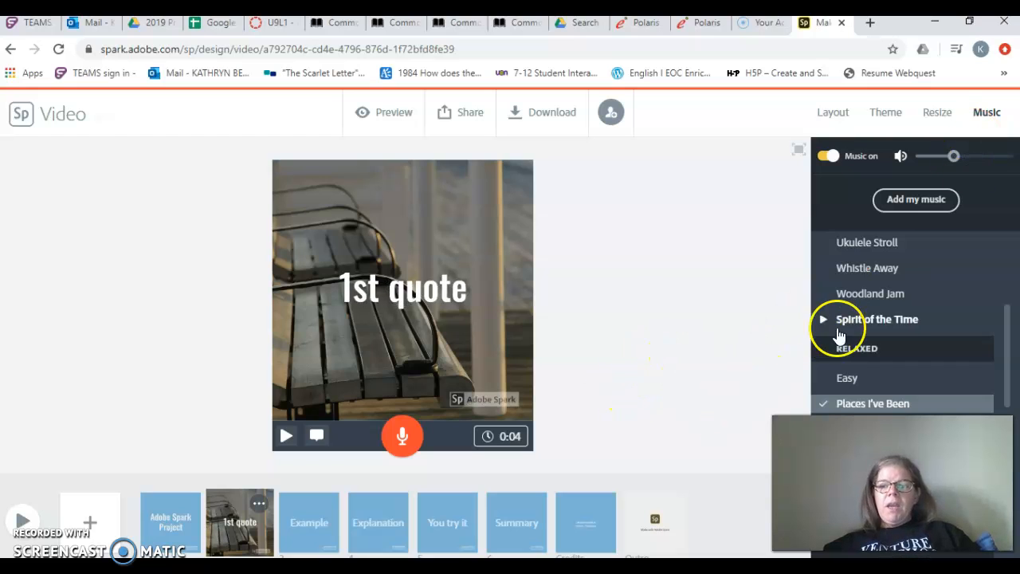
scroll(887, 335, "up", 5)
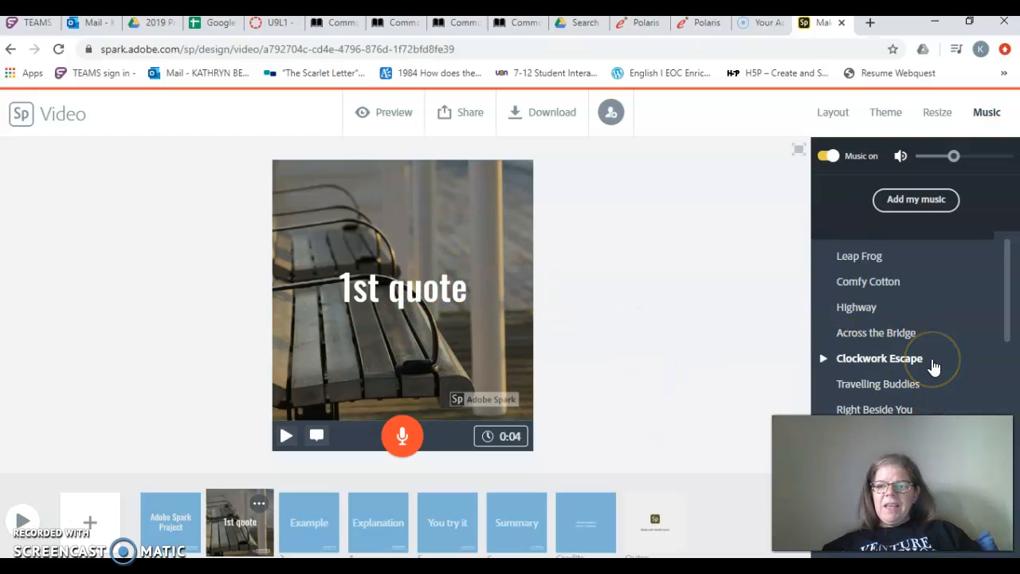
scroll(934, 365, "down", 5)
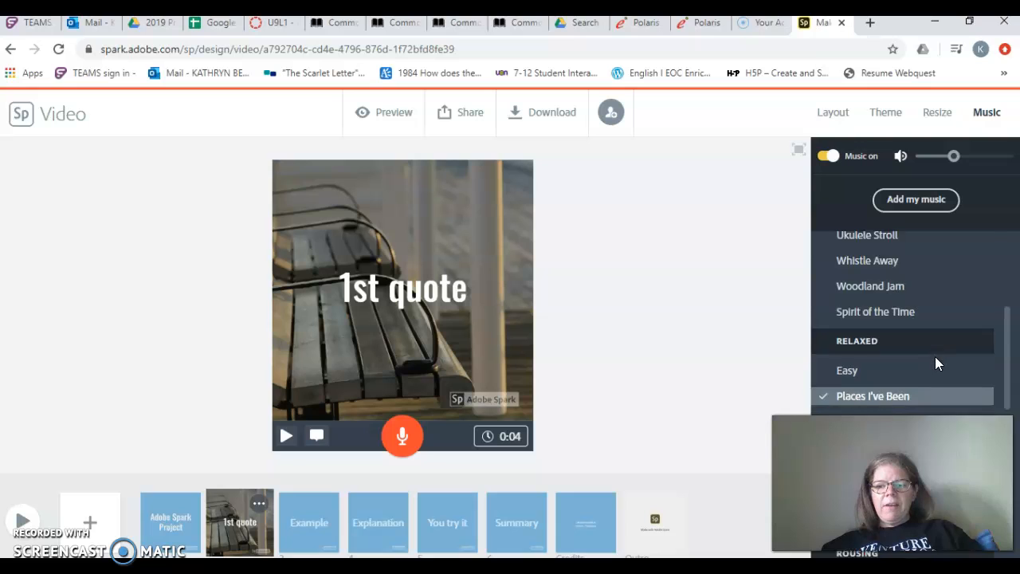
scroll(936, 363, "down", 3)
left_click(940, 355)
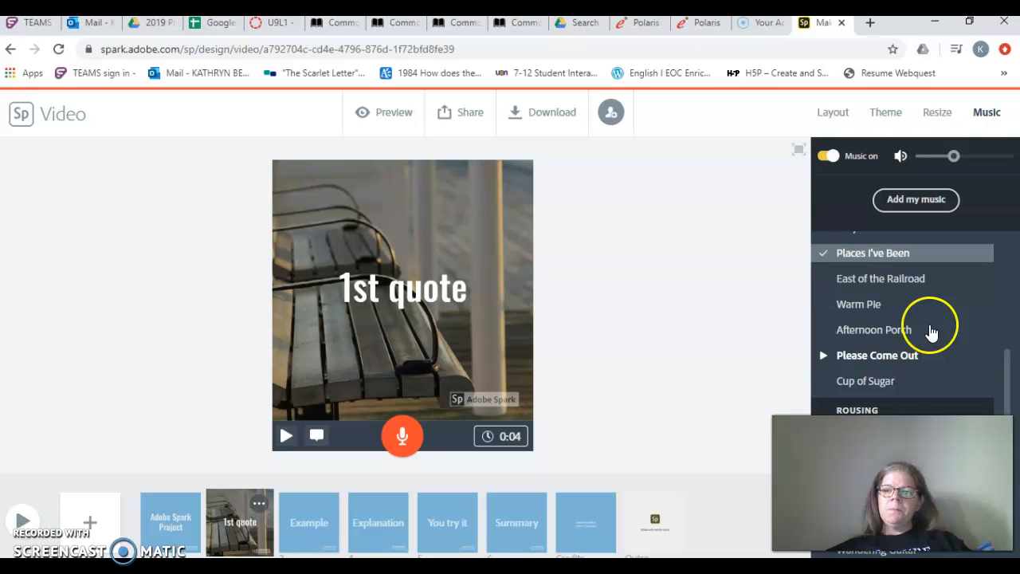
Publish the video with its existing title and create a shareable link to it.
left_click(449, 116)
left_click(429, 159)
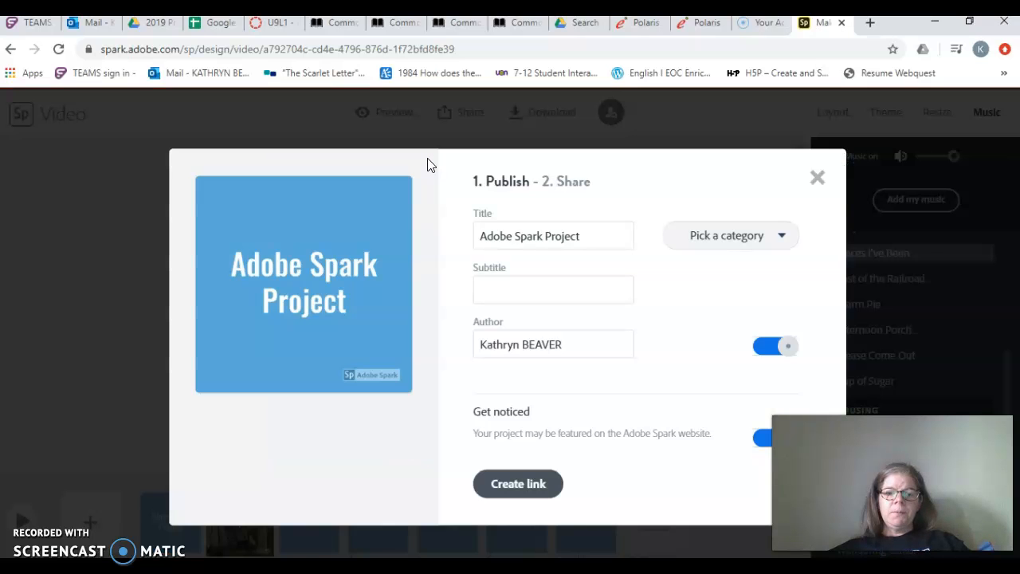
left_click(528, 489)
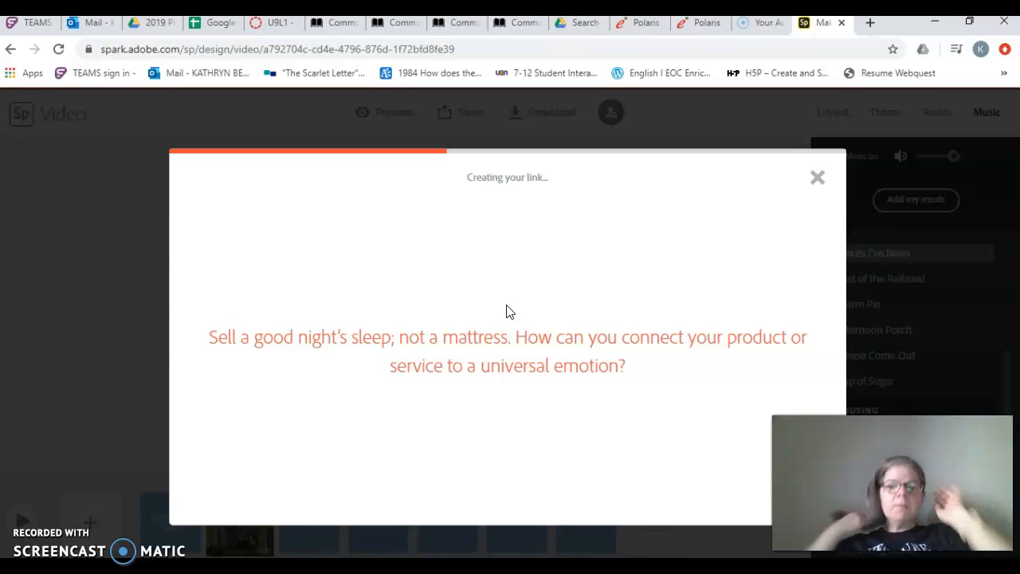
Wait for the link to be created and copy the published video's shareable link.
left_click(513, 280)
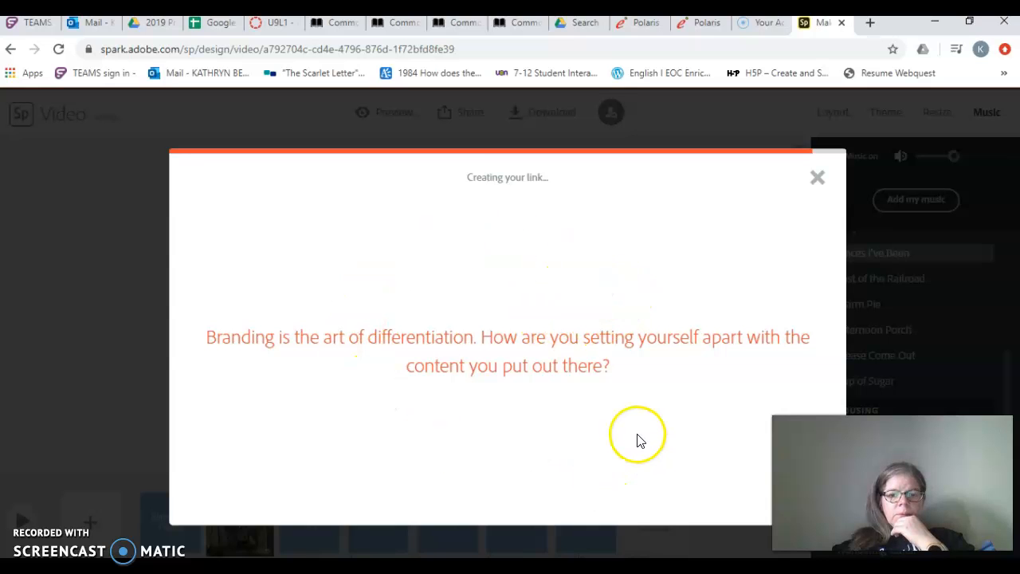
left_click(763, 241)
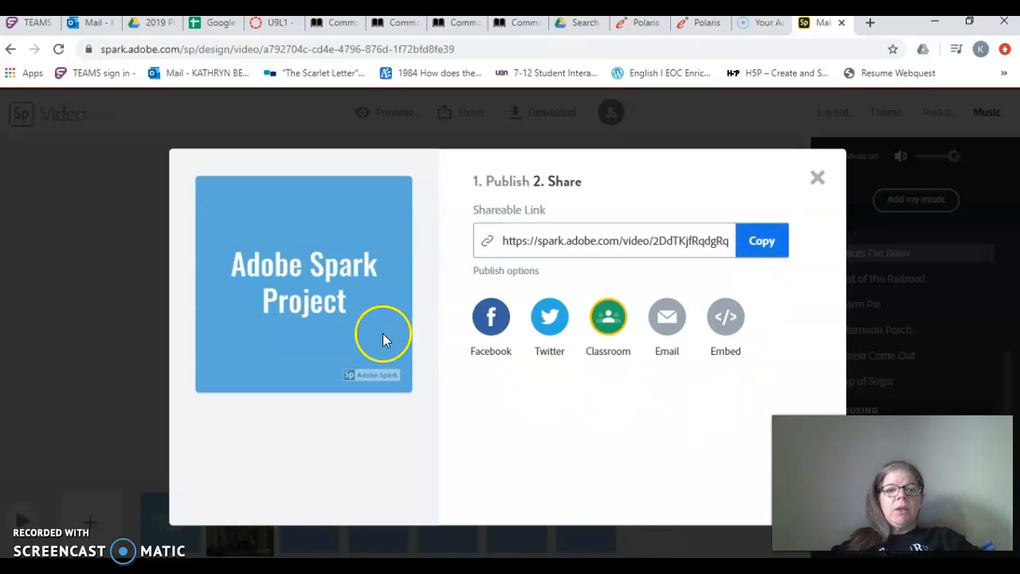
Switch to Canvas, leave the U9L1 page editor without saving its changes, and open the conversations inbox.
left_click(266, 28)
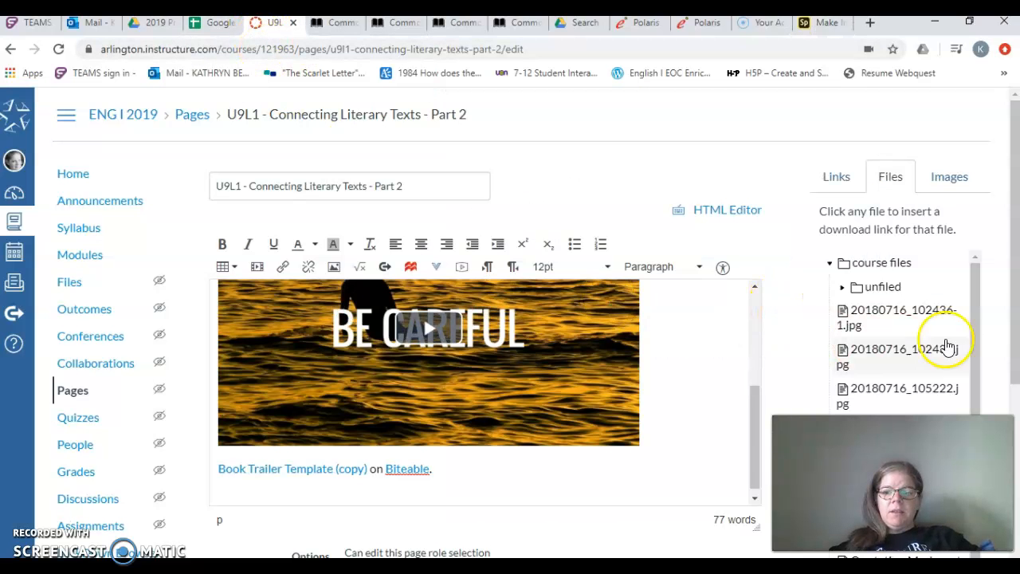
scroll(983, 364, "down", 4)
left_click(686, 388)
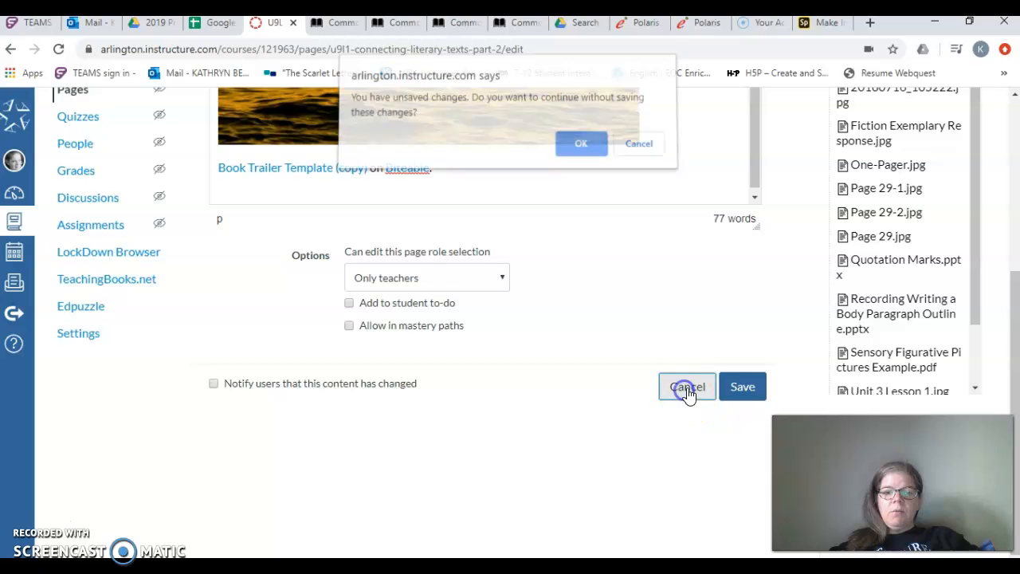
left_click(580, 150)
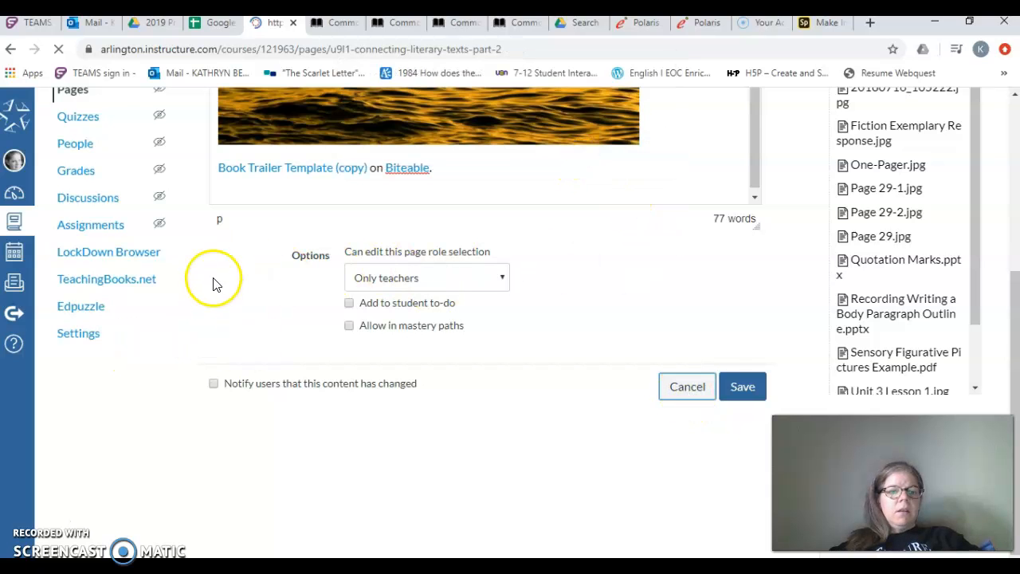
left_click(14, 282)
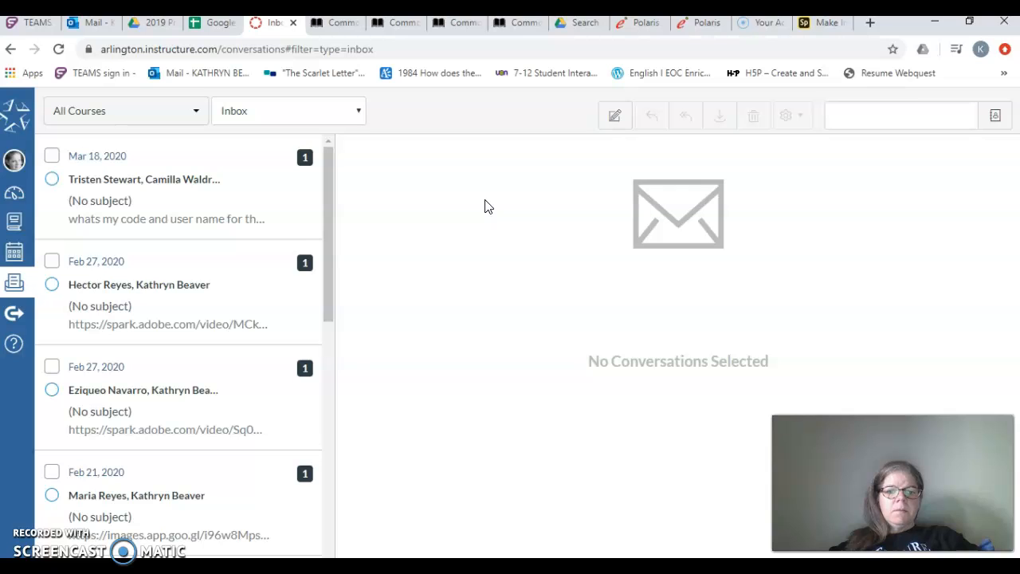
Start a new message in the favorite 2019-2020 English course and add the teacher as its recipient.
left_click(616, 117)
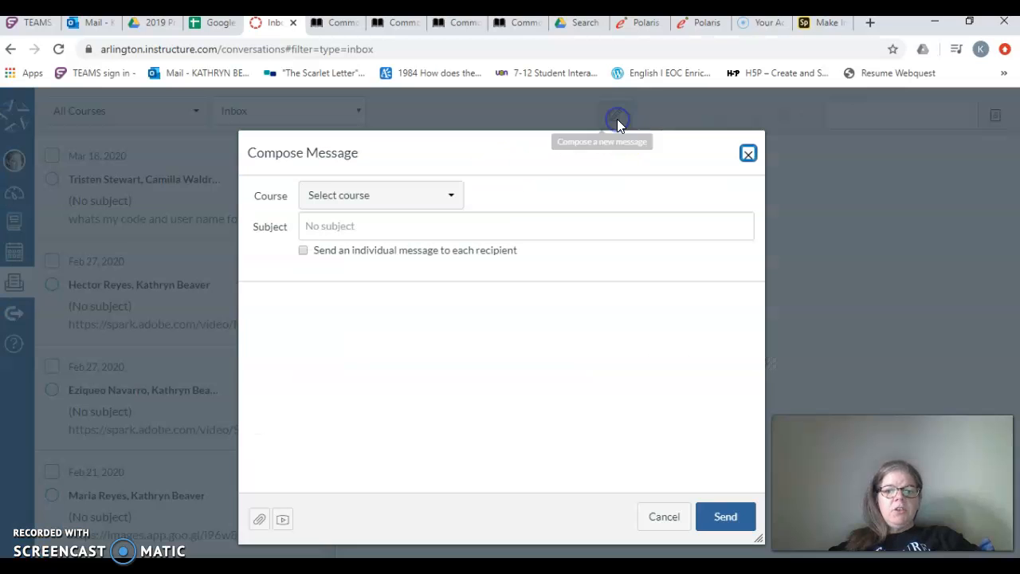
left_click(437, 199)
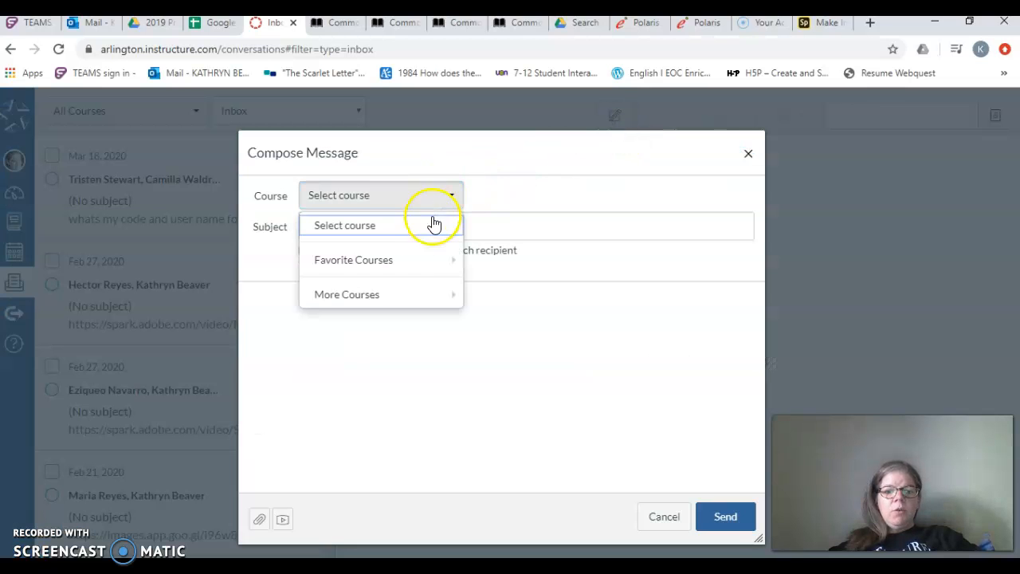
left_click(400, 264)
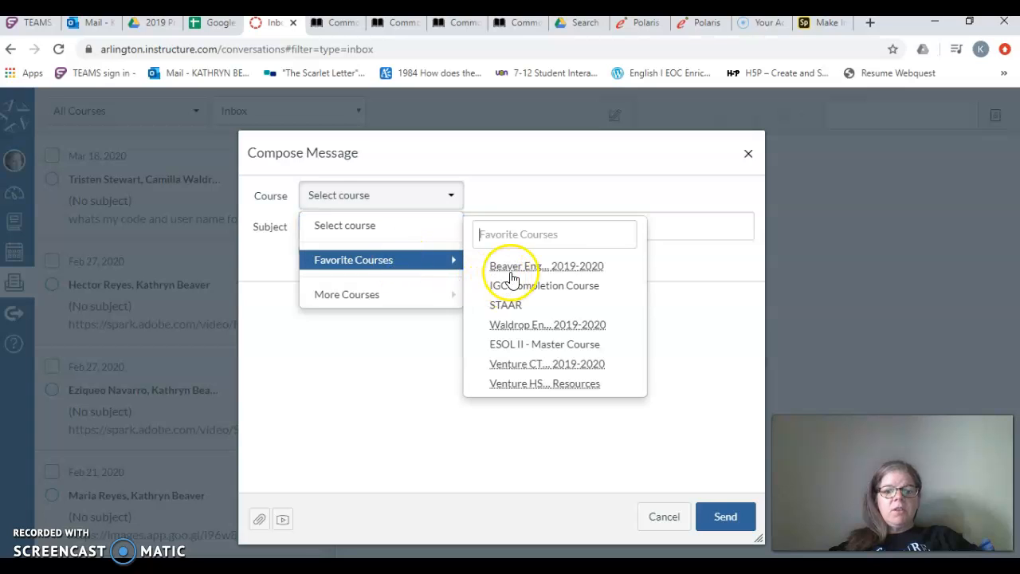
left_click(443, 261)
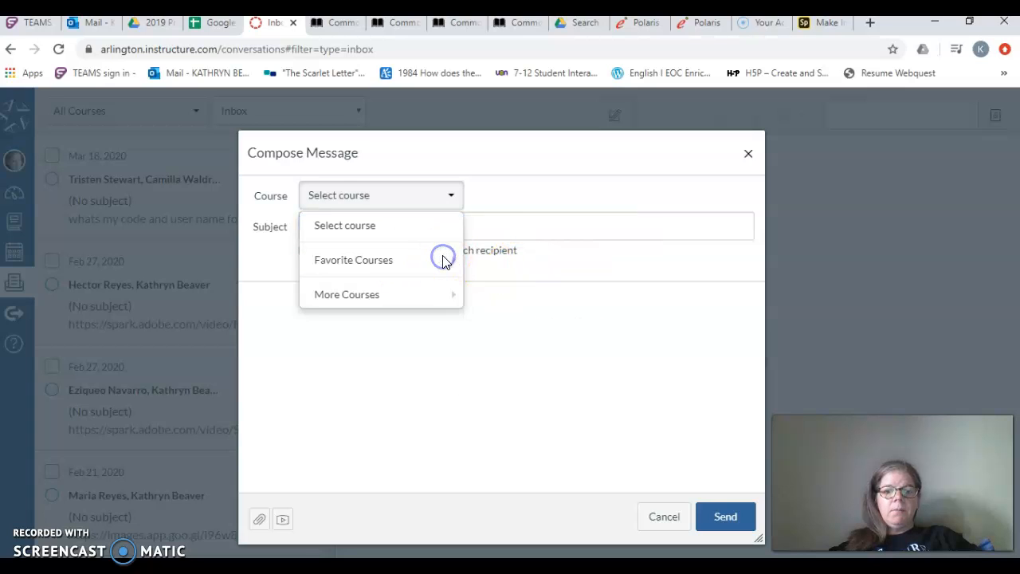
left_click(479, 264)
left_click(435, 230)
type("kat")
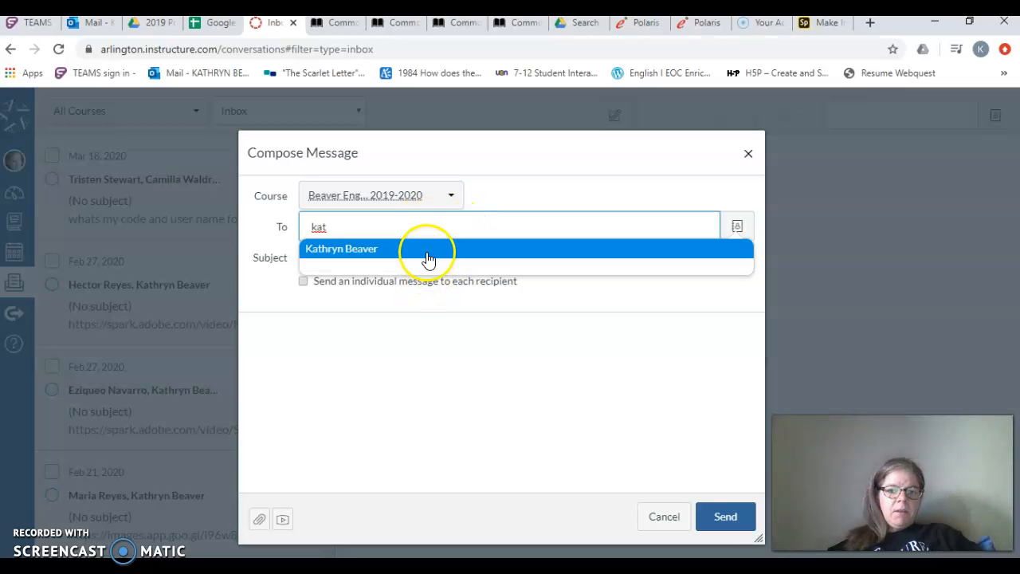
left_click(424, 250)
Paste the copied Adobe Spark video link into the message body and close the message without sending it.
left_click(396, 332)
type("https://spark.adobe.com/video/2DdTKifRqdgRq")
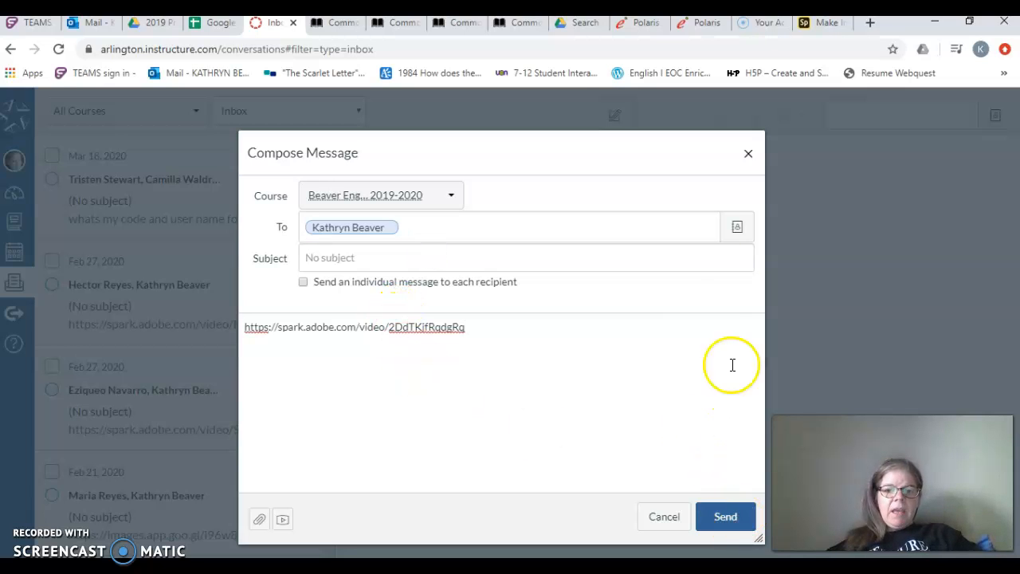
left_click(747, 154)
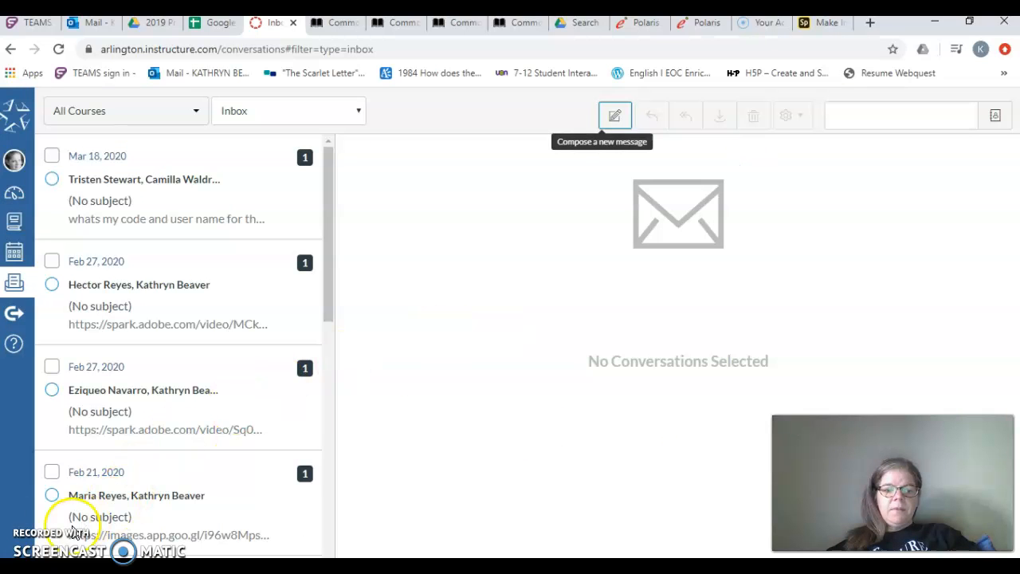